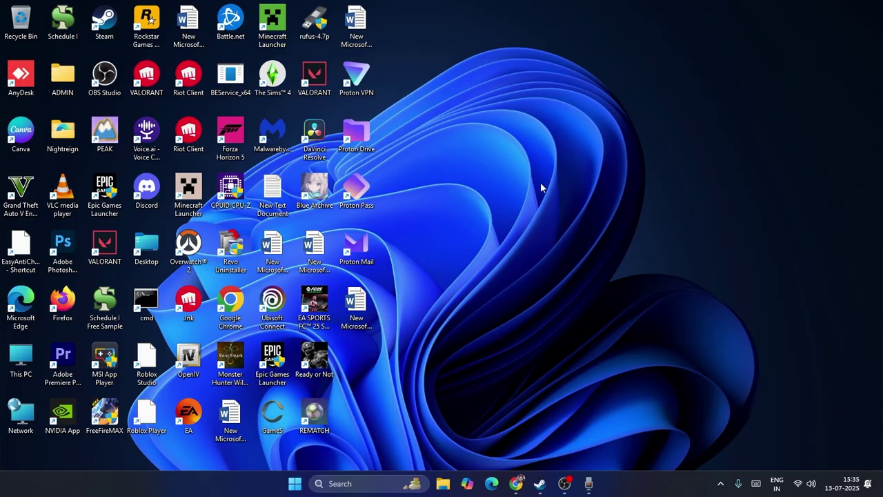
# Open Steam and browse the Store's Featured front page with its recommendations and categories.
pyautogui.click(539, 483)
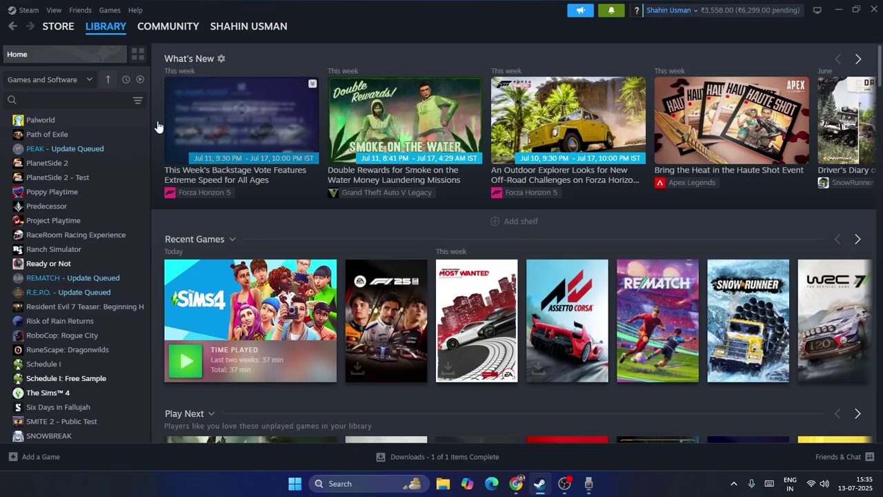
pyautogui.moveTo(59, 28)
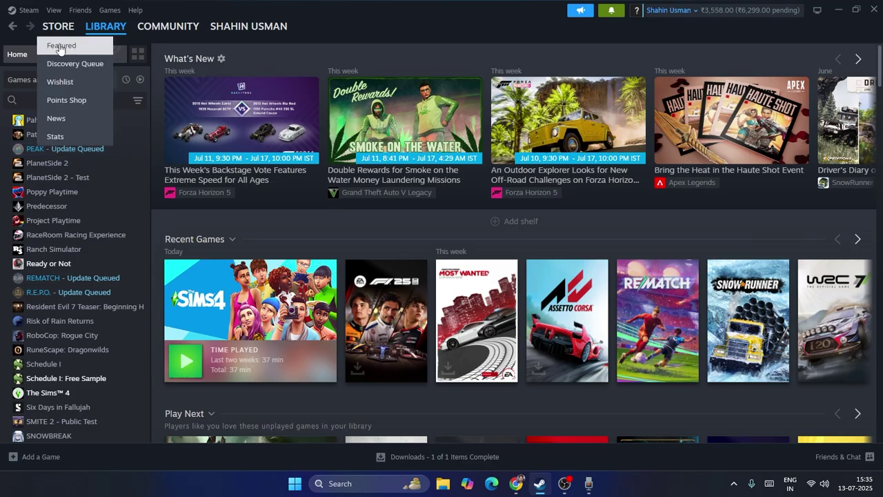
pyautogui.click(61, 47)
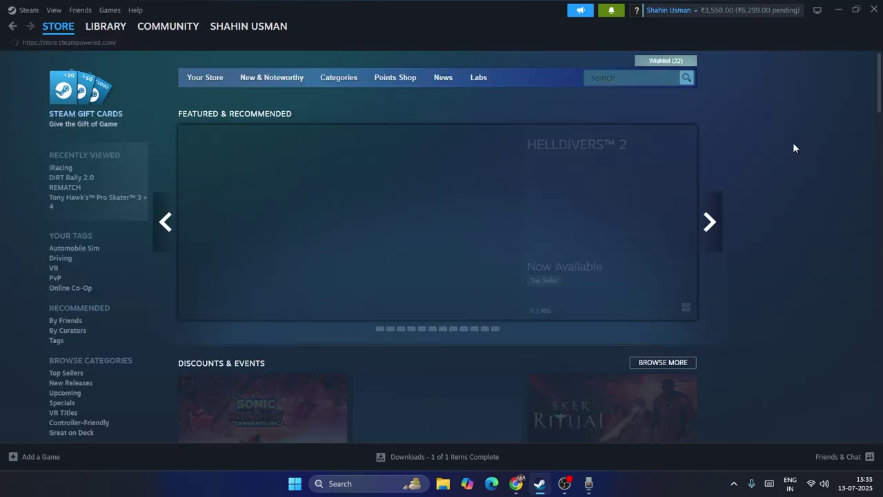
pyautogui.scroll(-3, 793, 132)
pyautogui.scroll(-8, 793, 129)
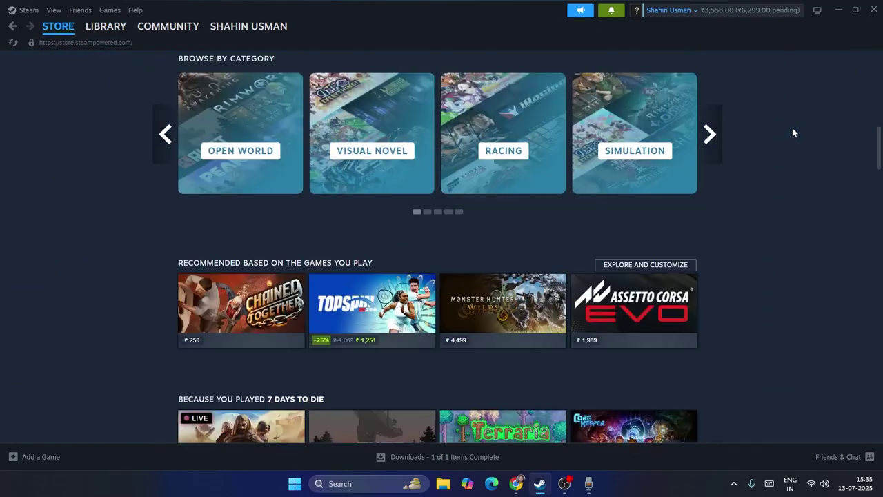
pyautogui.scroll(2, 789, 130)
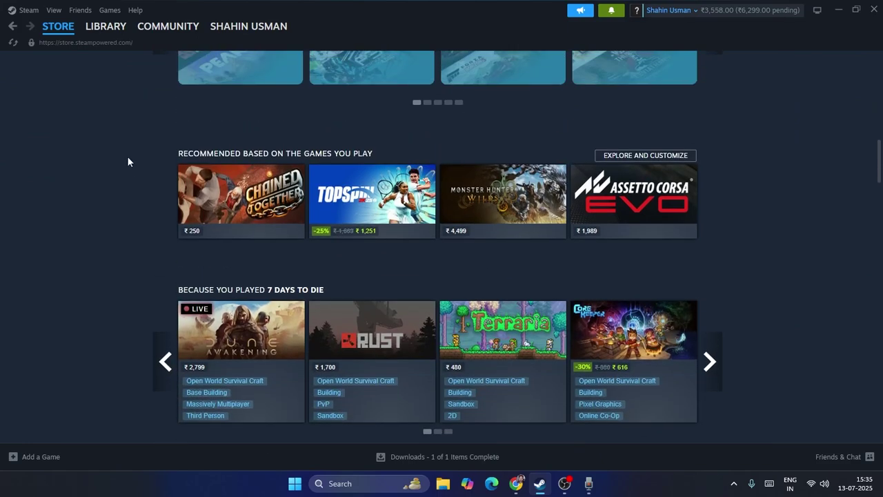
pyautogui.scroll(-7, 784, 166)
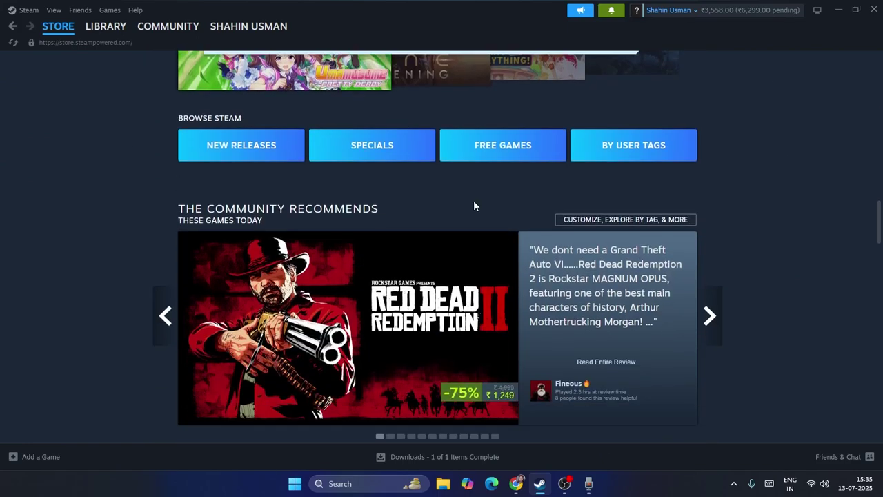
# Open the Free to Play games page and scroll through its listings.
pyautogui.click(519, 159)
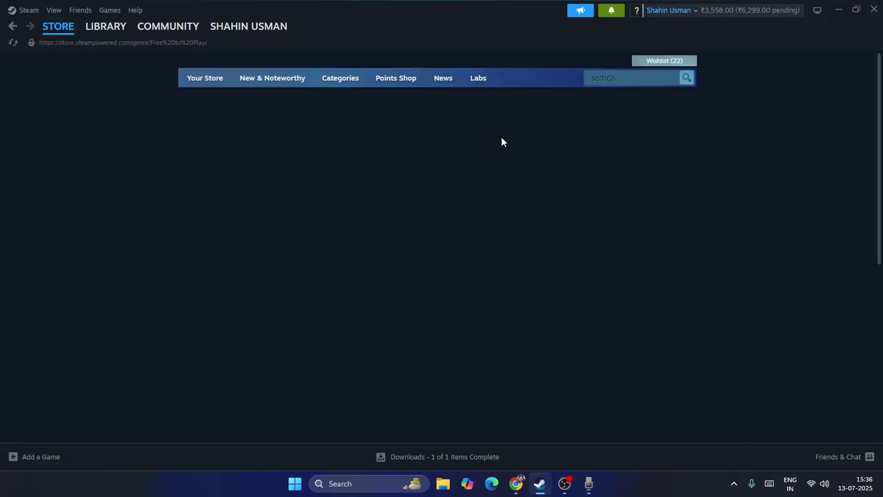
pyautogui.scroll(-2, 811, 156)
pyautogui.scroll(-5, 811, 155)
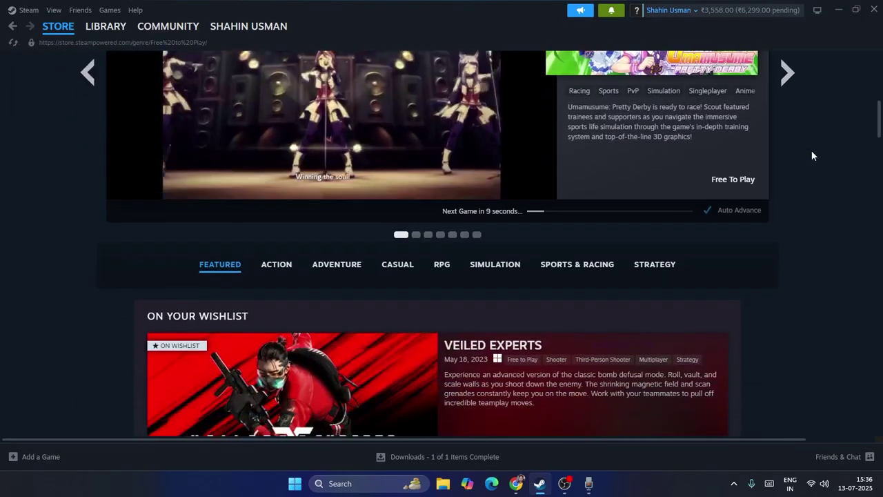
pyautogui.scroll(3, 811, 156)
pyautogui.scroll(2, 811, 155)
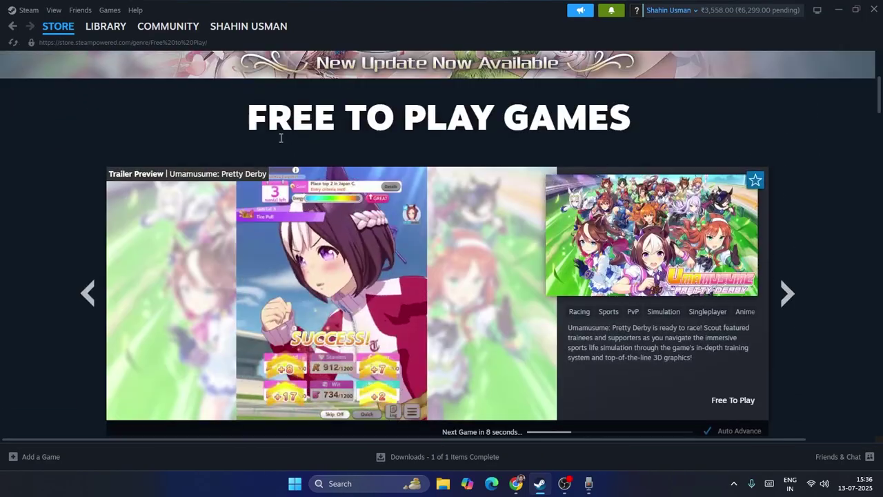
pyautogui.scroll(-6, 808, 185)
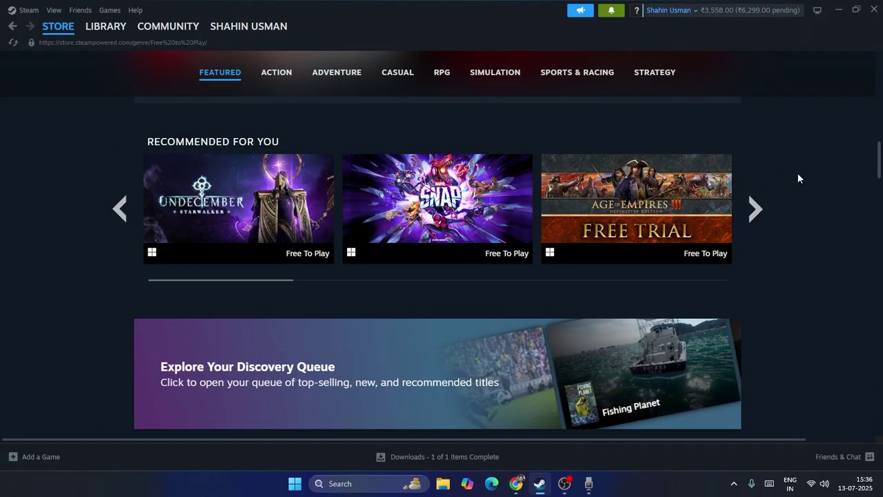
# Page the Recommended for you carousel to the next set and back to the first.
pyautogui.scroll(-5, 798, 178)
pyautogui.scroll(-1, 798, 178)
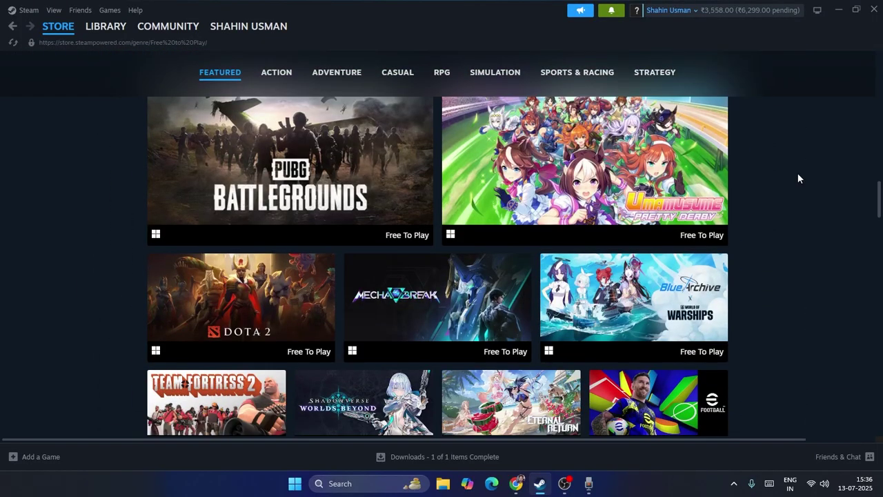
pyautogui.scroll(-1, 798, 178)
pyautogui.scroll(7, 798, 178)
pyautogui.scroll(2, 798, 178)
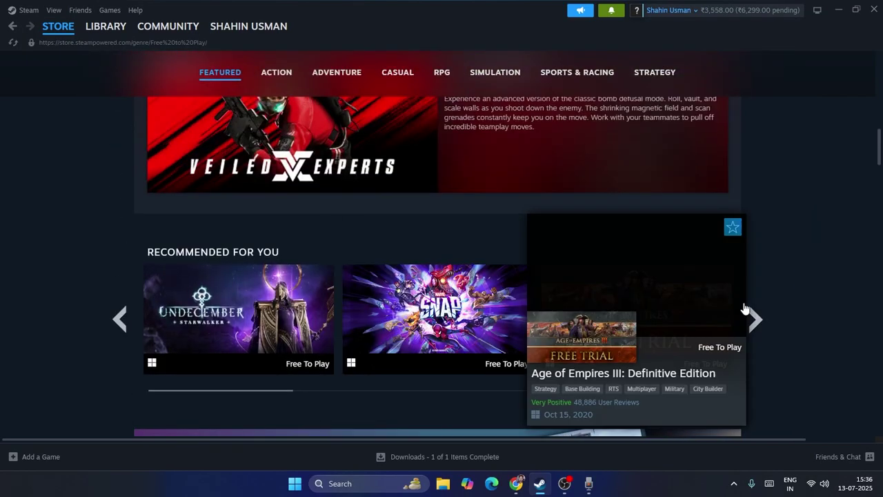
pyautogui.click(755, 318)
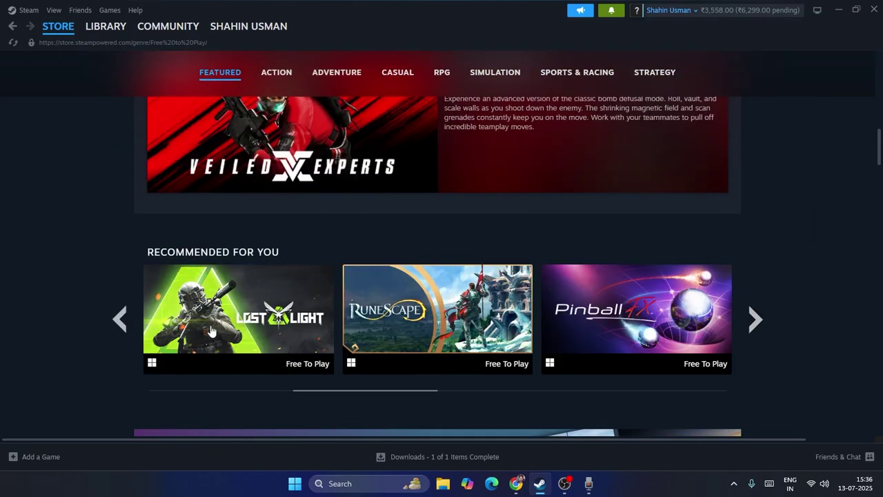
pyautogui.click(119, 318)
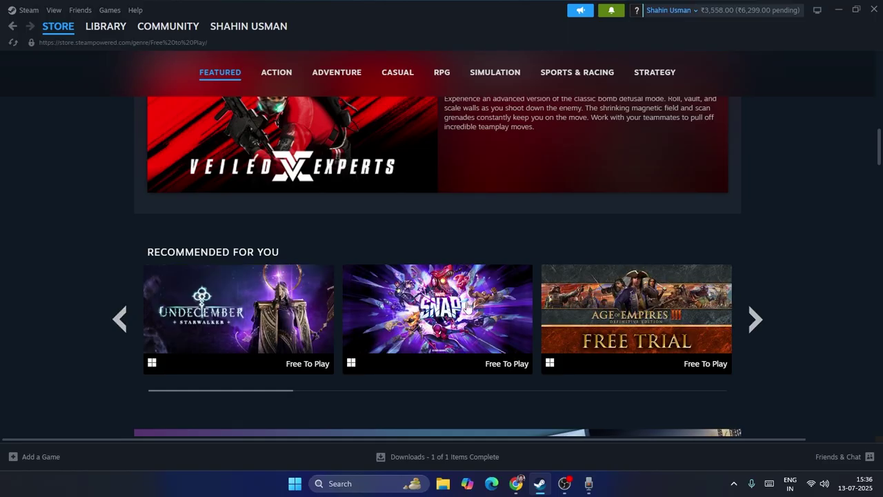
# Add MARVEL SNAP to the library from its store page, then go to the Library home.
pyautogui.click(441, 296)
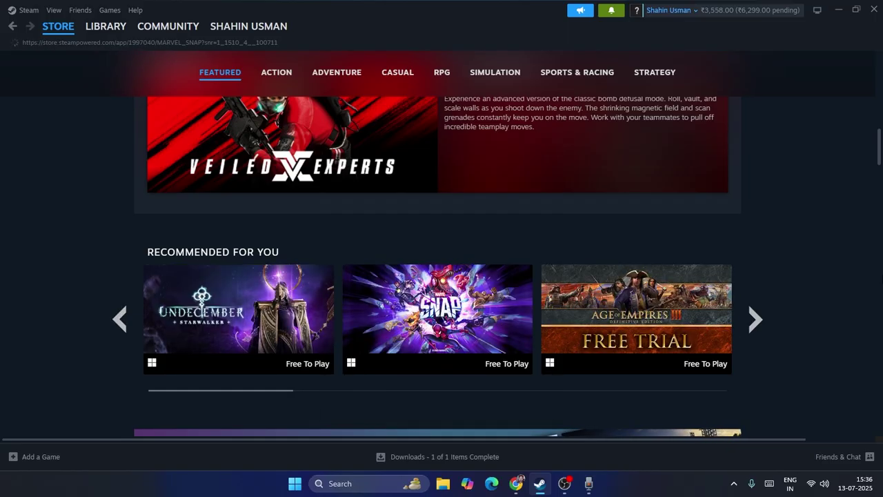
pyautogui.scroll(-3, 810, 232)
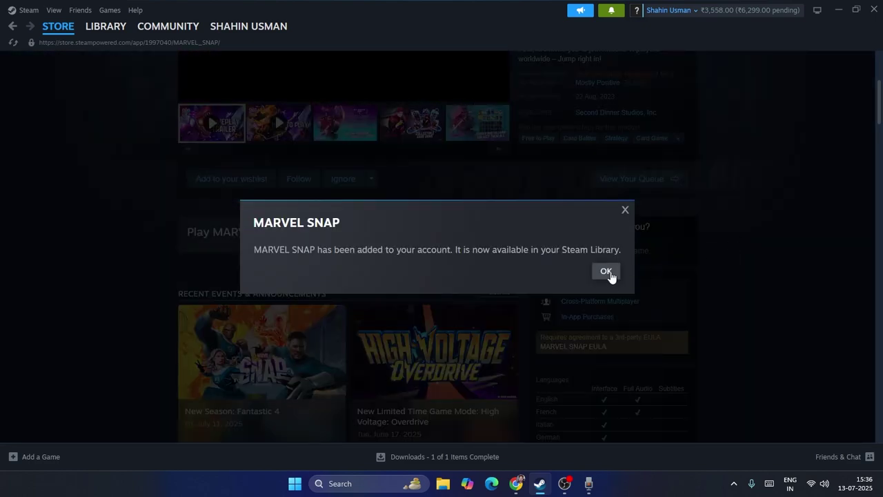
pyautogui.click(609, 273)
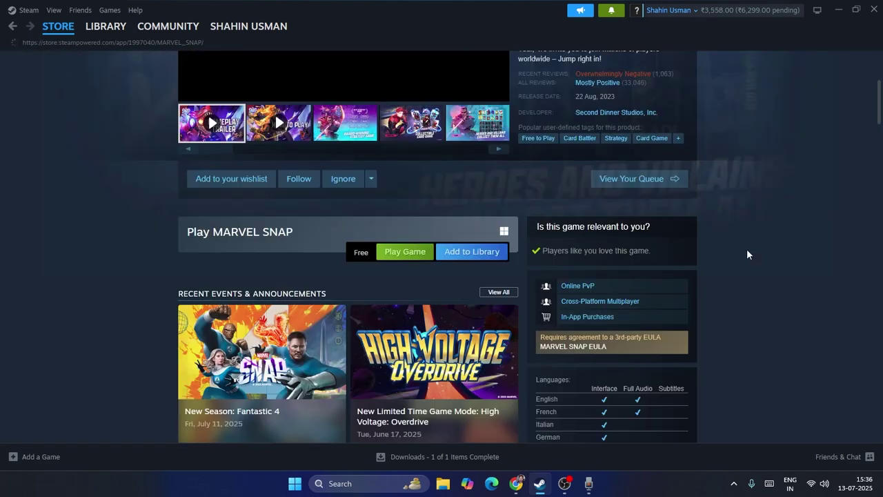
pyautogui.scroll(3, 734, 229)
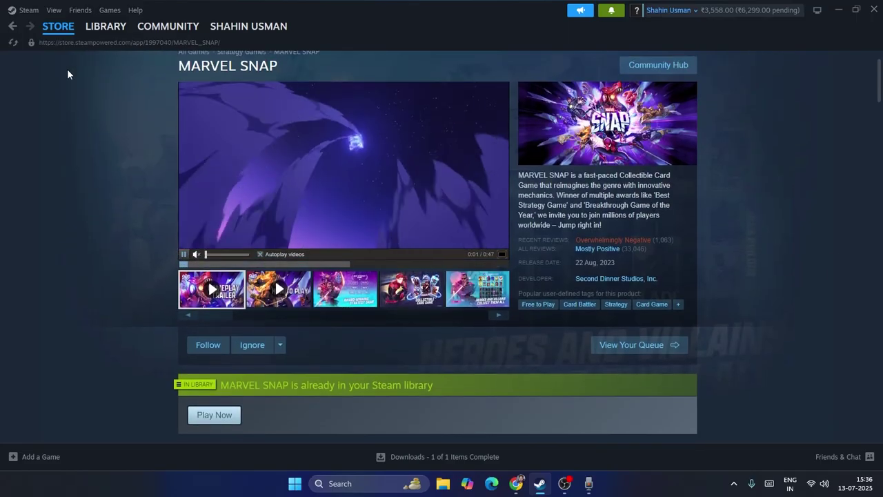
pyautogui.click(107, 29)
pyautogui.scroll(5, 121, 191)
pyautogui.click(70, 101)
pyautogui.write('sna')
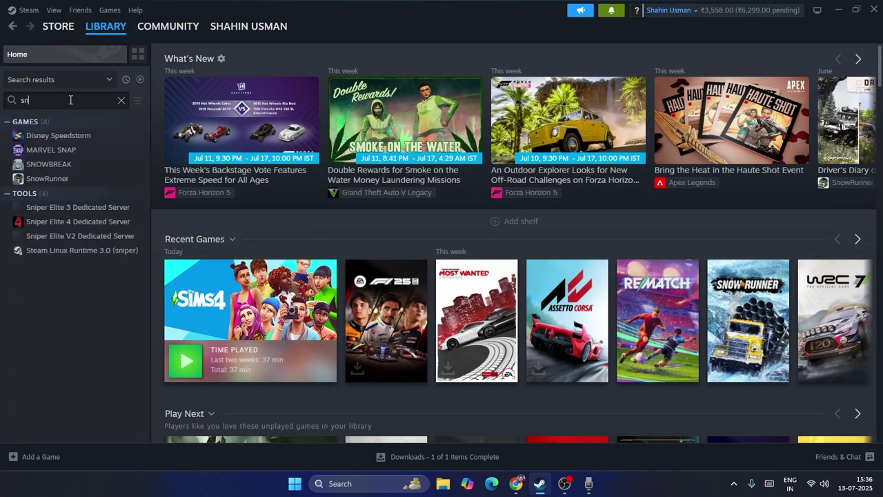
pyautogui.click(121, 100)
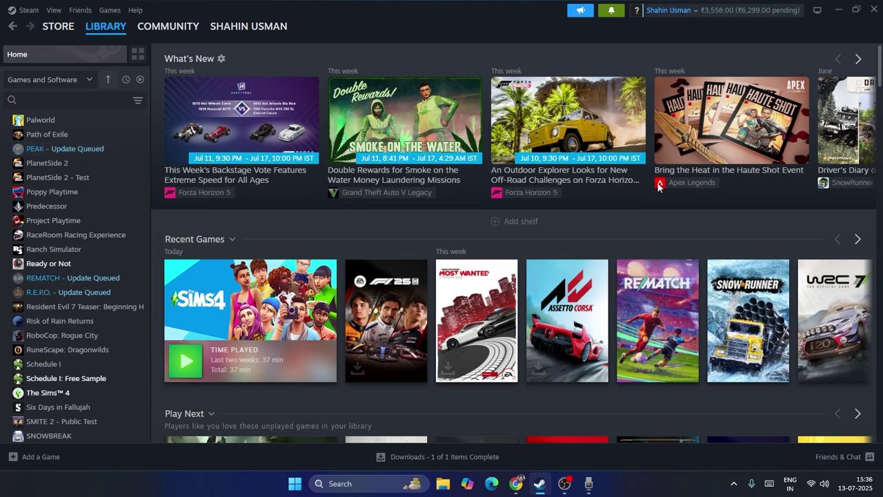
# Close Steam and open the Local Disk (C:) drive in File Explorer.
pyautogui.click(874, 10)
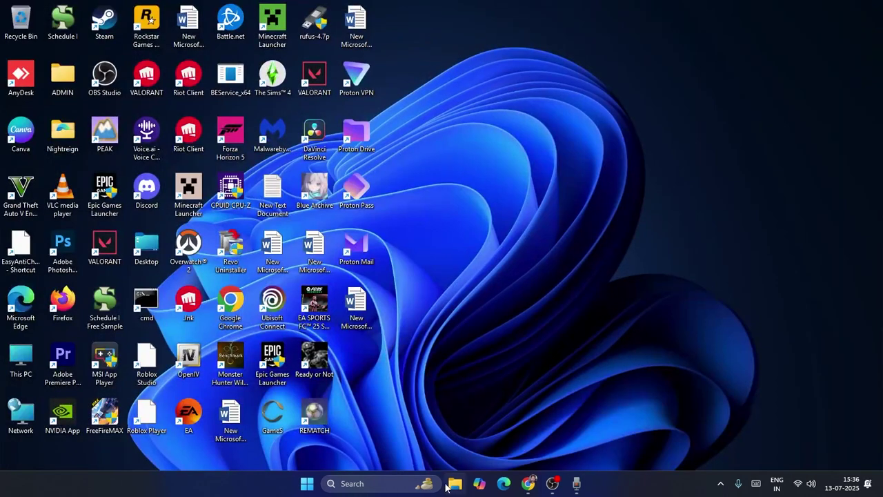
pyautogui.click(455, 485)
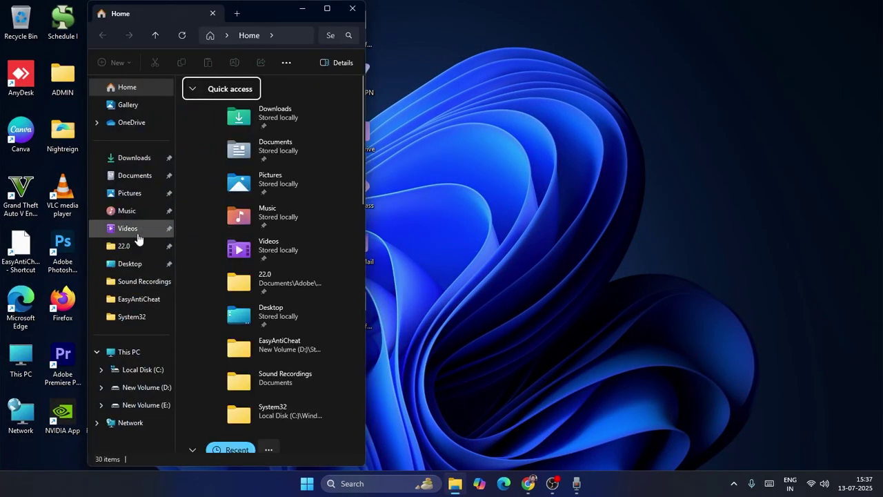
pyautogui.click(129, 352)
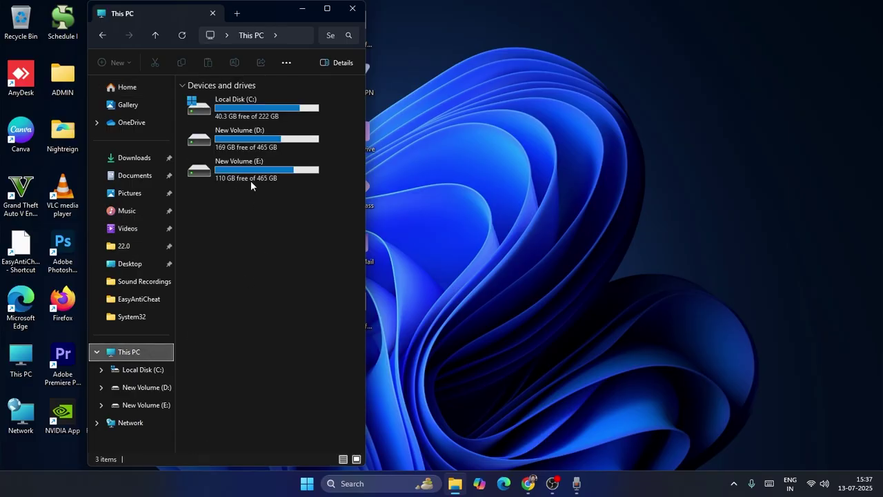
pyautogui.doubleClick(269, 103)
# Maximize Explorer and navigate into Program Files (x86)\Steam\config.
pyautogui.click(327, 8)
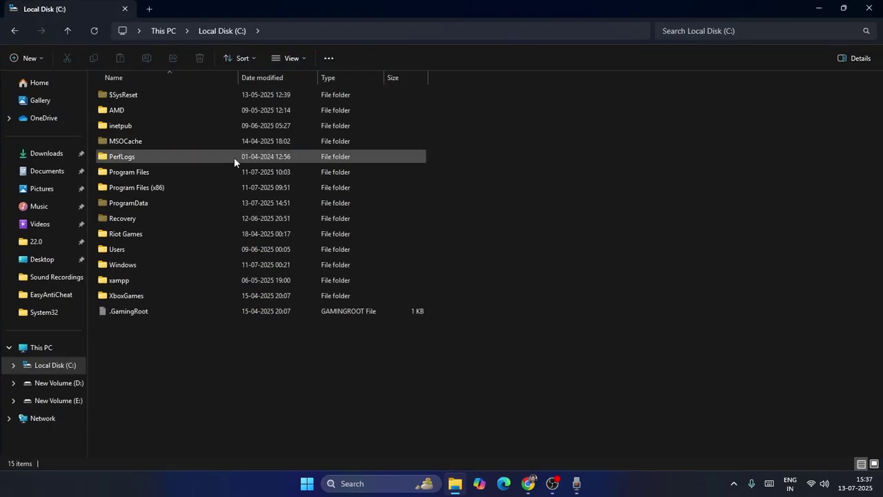
pyautogui.click(146, 189)
pyautogui.doubleClick(146, 188)
pyautogui.scroll(-3, 177, 202)
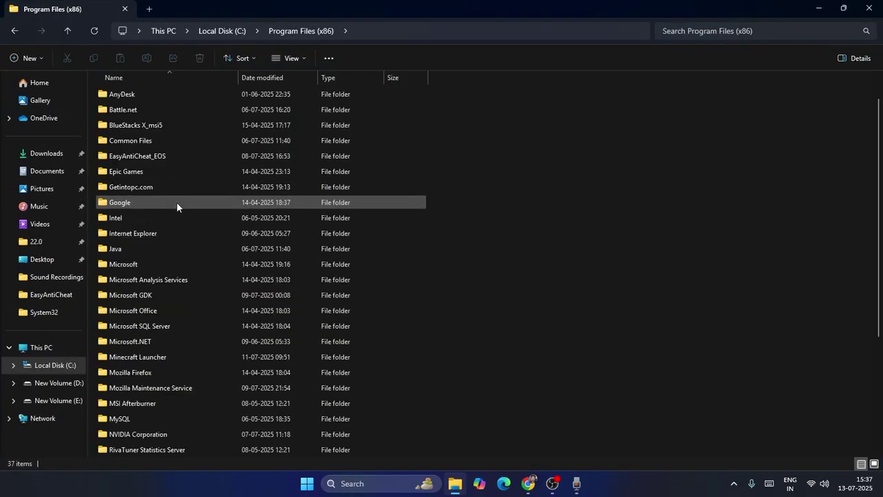
pyautogui.scroll(-2, 177, 202)
pyautogui.doubleClick(130, 310)
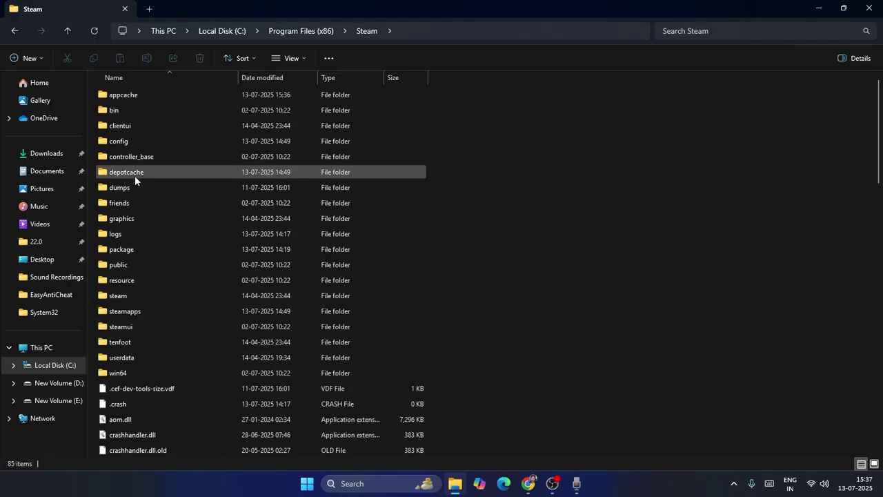
pyautogui.doubleClick(131, 140)
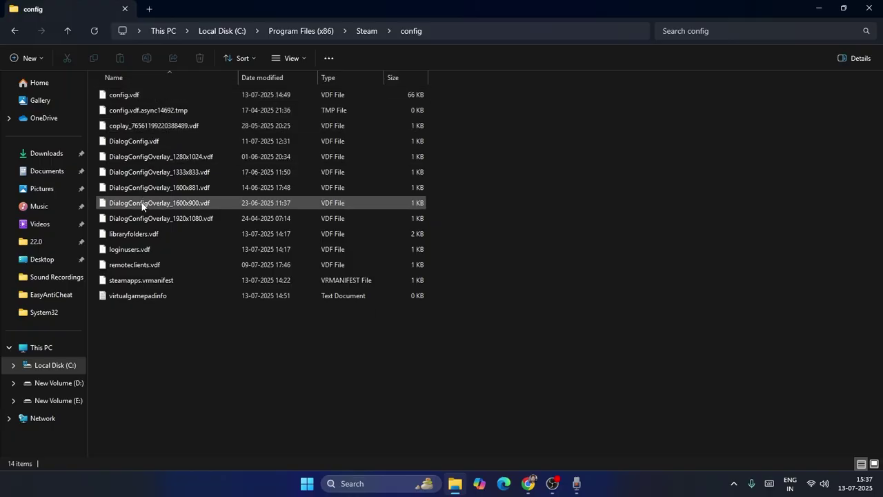
# Open loginusers.vdf in Notepad, making Notepad the default for .vdf files.
pyautogui.click(143, 252)
pyautogui.doubleClick(143, 252)
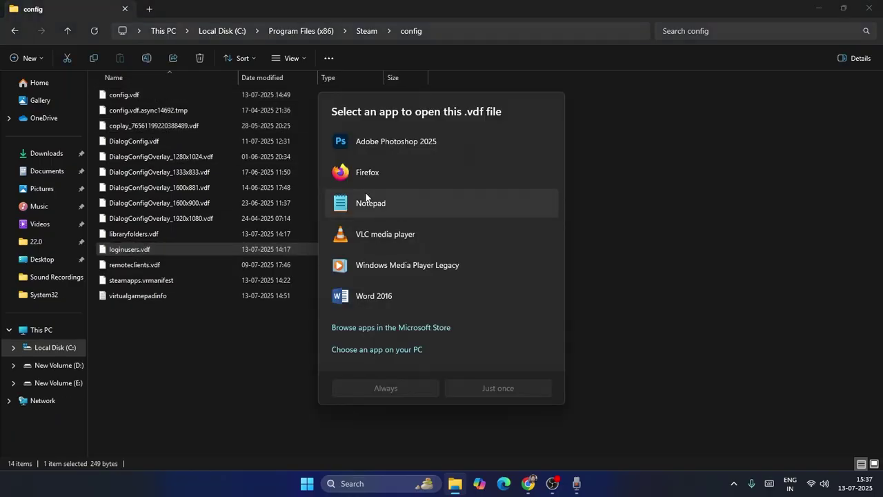
pyautogui.click(335, 199)
pyautogui.click(393, 387)
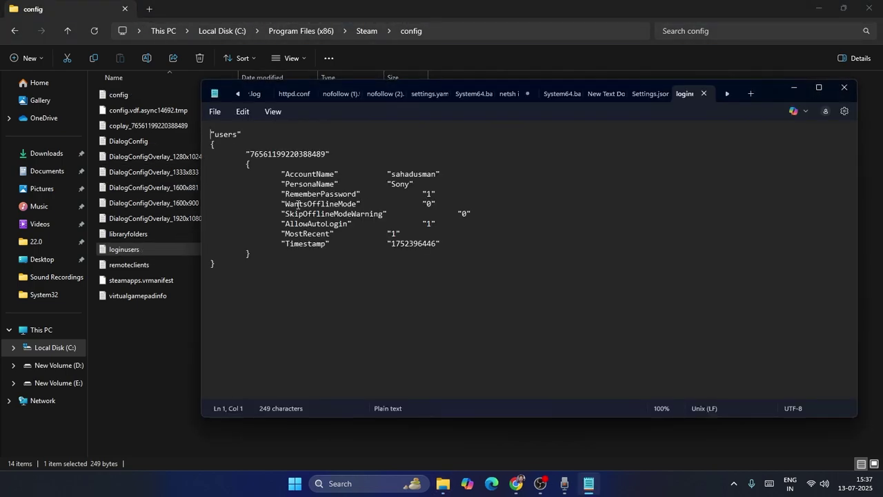
# Set WantsOfflineMode to "0", save loginusers.vdf and close Notepad.
pyautogui.moveTo(357, 204); pyautogui.dragTo(287, 207)
pyautogui.click(336, 205)
pyautogui.click(216, 114)
pyautogui.click(223, 221)
pyautogui.click(843, 88)
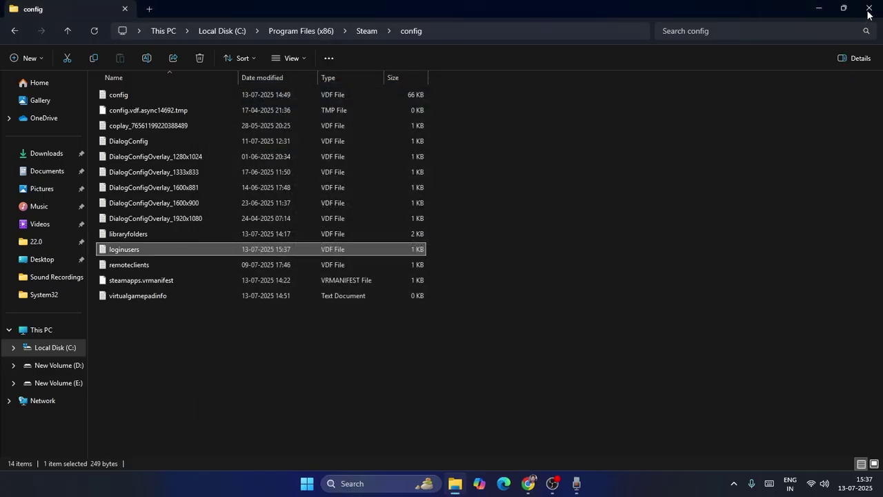
# Close File Explorer and exit Steam from its system tray icon.
pyautogui.click(868, 8)
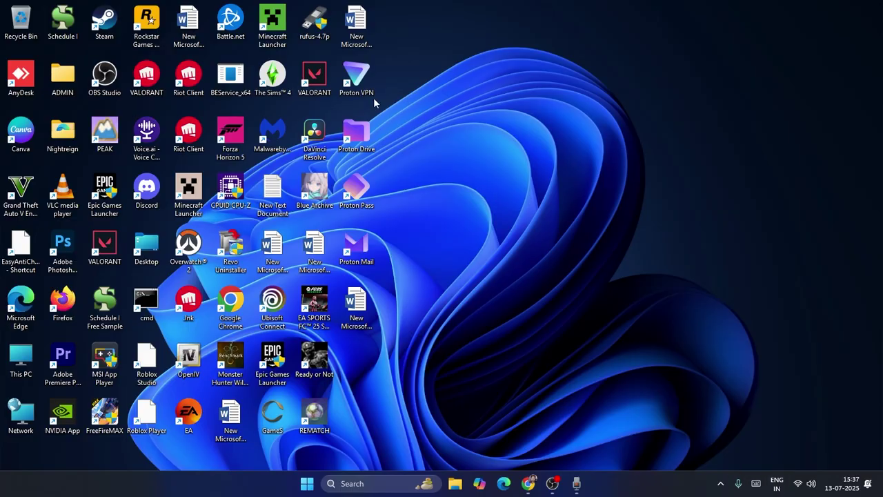
pyautogui.click(720, 483)
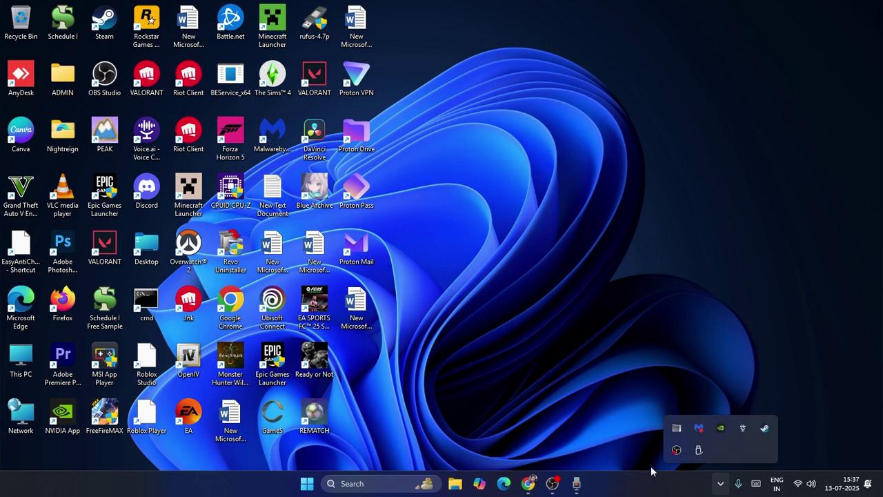
pyautogui.rightClick(765, 429)
pyautogui.click(714, 416)
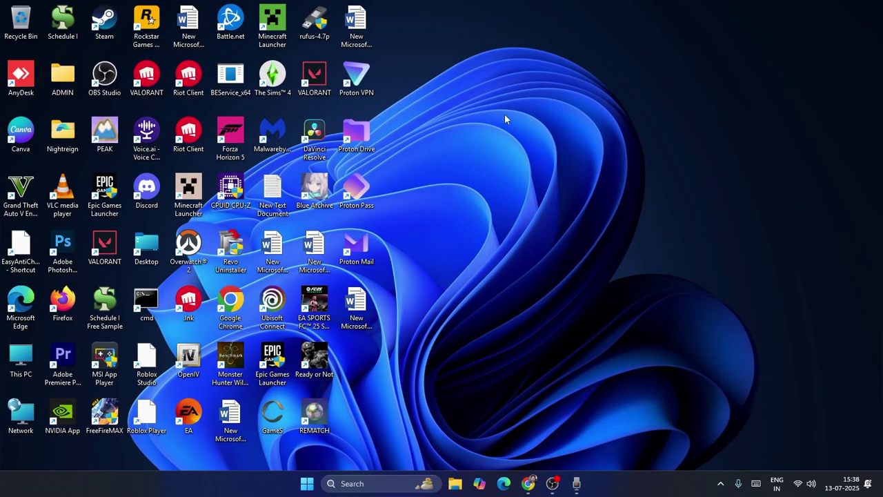
# Refresh the desktop and open %localappdata% through the Run tool.
pyautogui.rightClick(505, 115)
pyautogui.click(542, 163)
pyautogui.click(366, 487)
pyautogui.write('run')
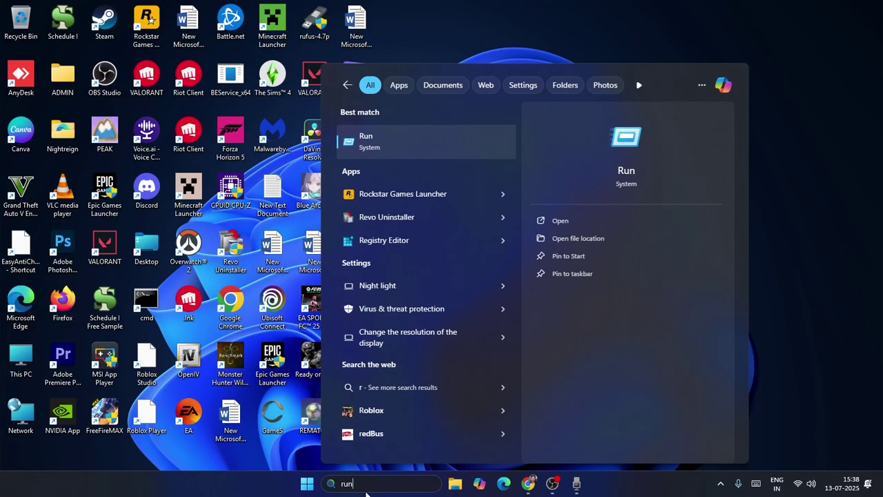
pyautogui.press('Return')
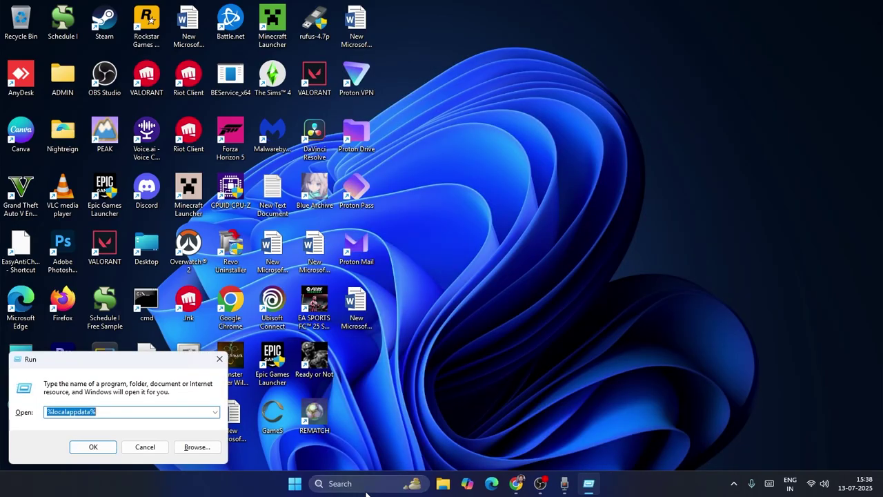
pyautogui.press('Return')
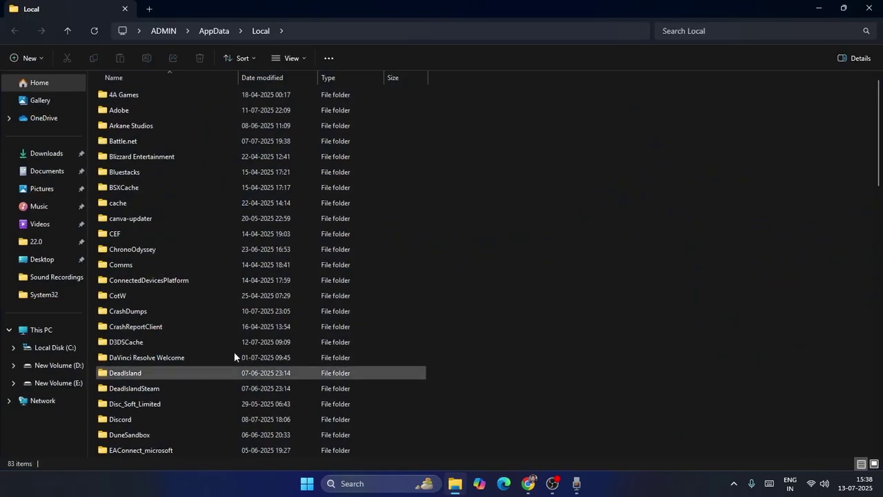
# Delete the htmlcache folder inside AppData\Local\Steam.
pyautogui.scroll(-10, 174, 241)
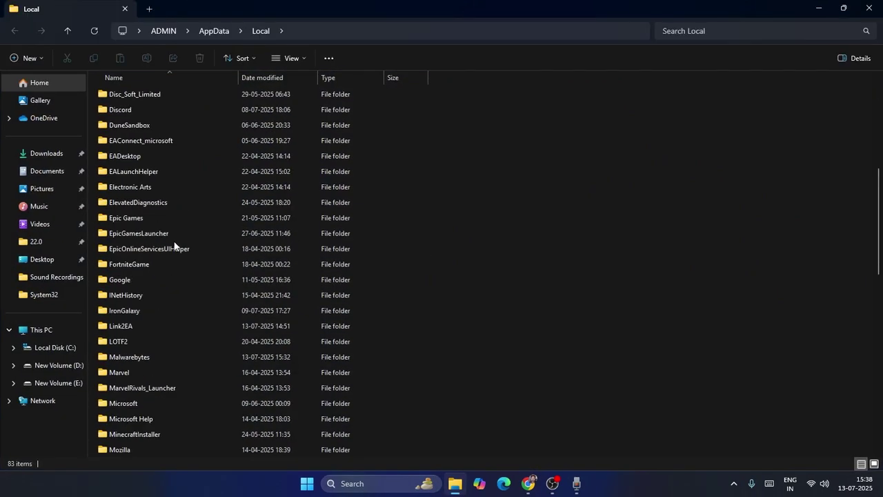
pyautogui.scroll(-8, 174, 245)
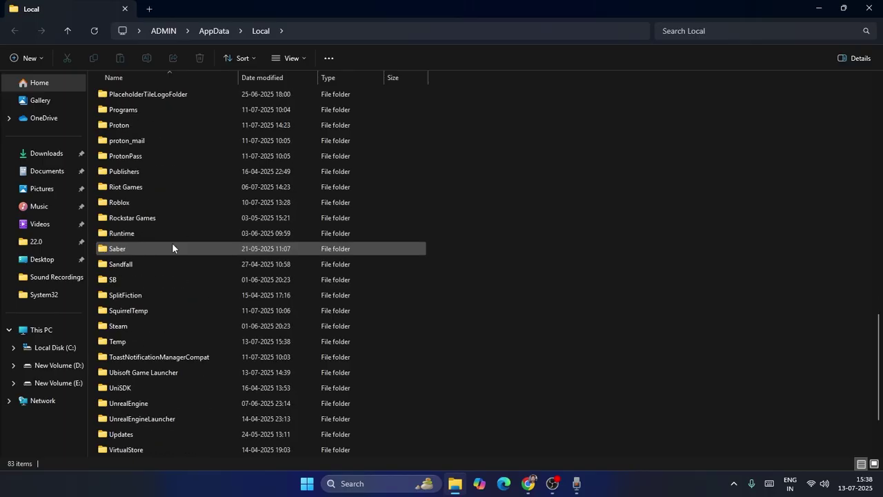
pyautogui.doubleClick(124, 327)
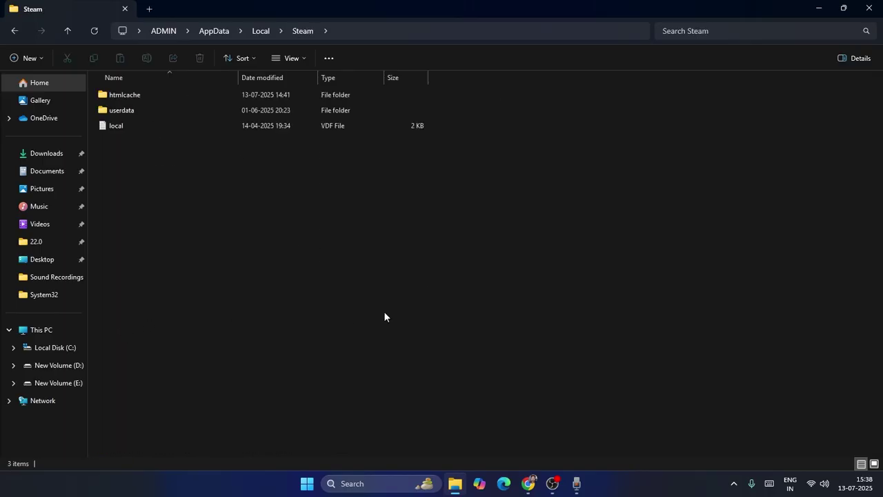
pyautogui.rightClick(140, 100)
pyautogui.click(133, 94)
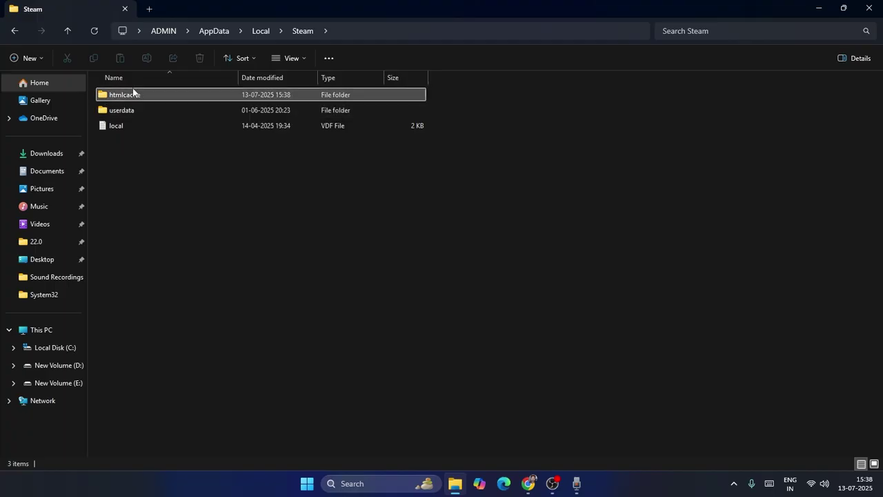
pyautogui.rightClick(133, 94)
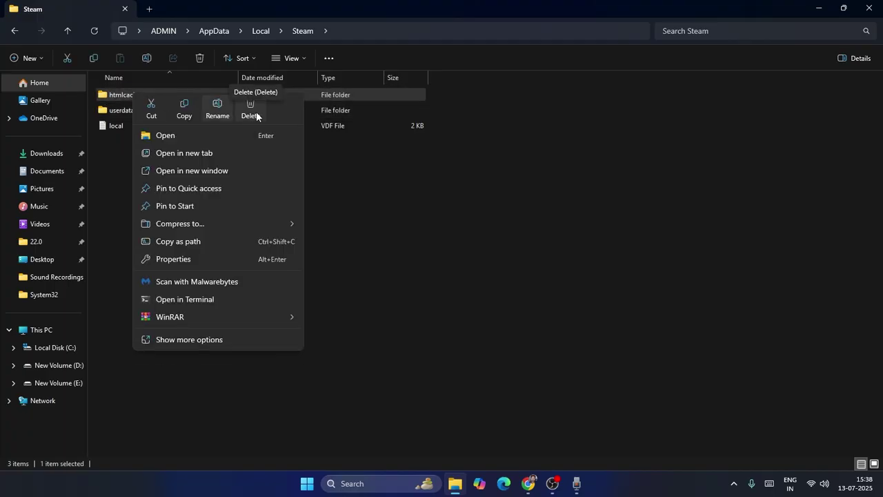
pyautogui.click(513, 311)
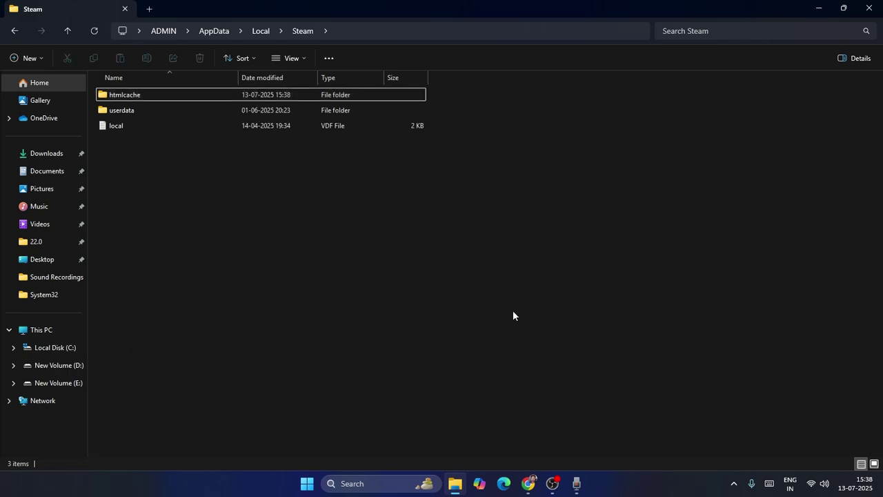
# Close File Explorer and refresh the desktop.
pyautogui.click(869, 9)
pyautogui.rightClick(501, 143)
pyautogui.click(532, 183)
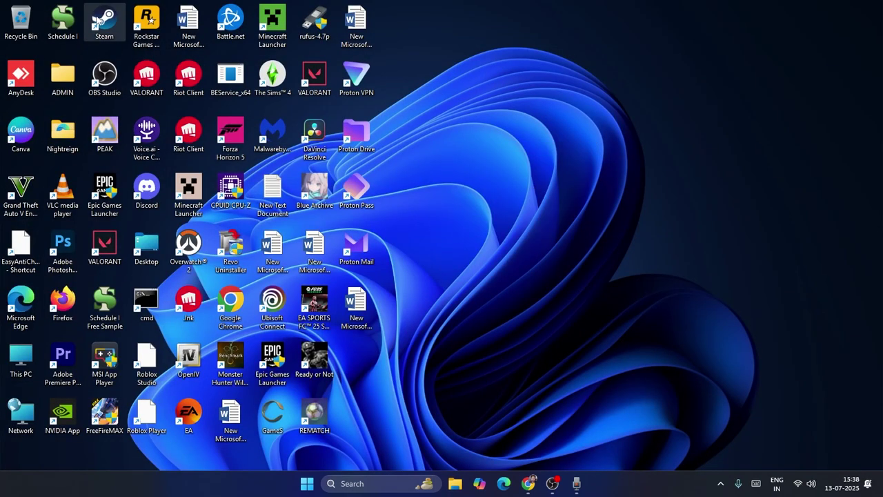
# Relaunch Steam, review Security in Steam Settings from the Library, then minimize the client.
pyautogui.doubleClick(105, 21)
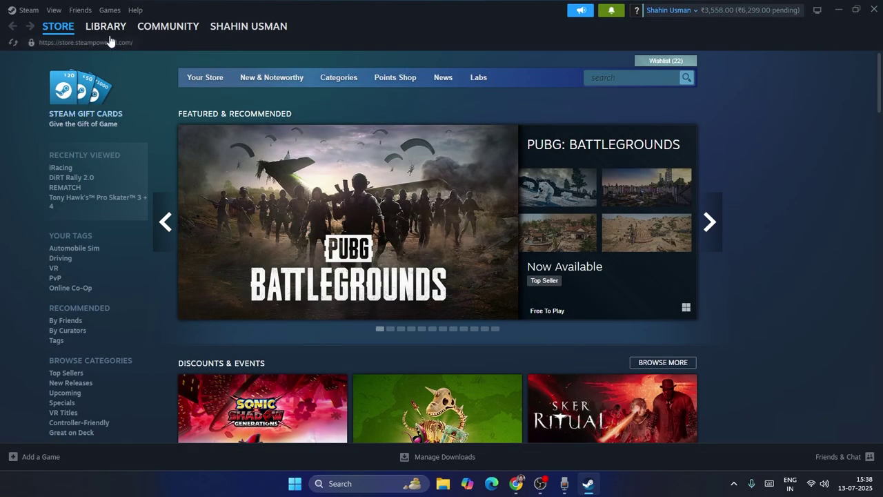
pyautogui.click(109, 30)
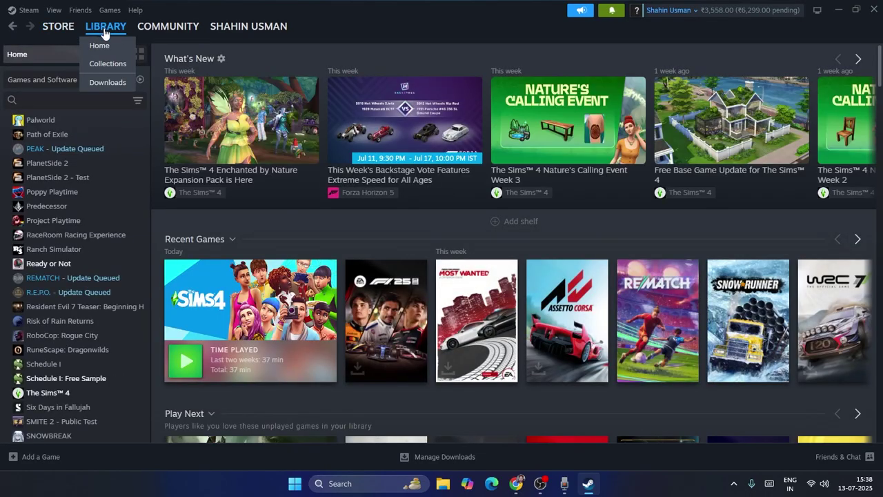
pyautogui.click(29, 12)
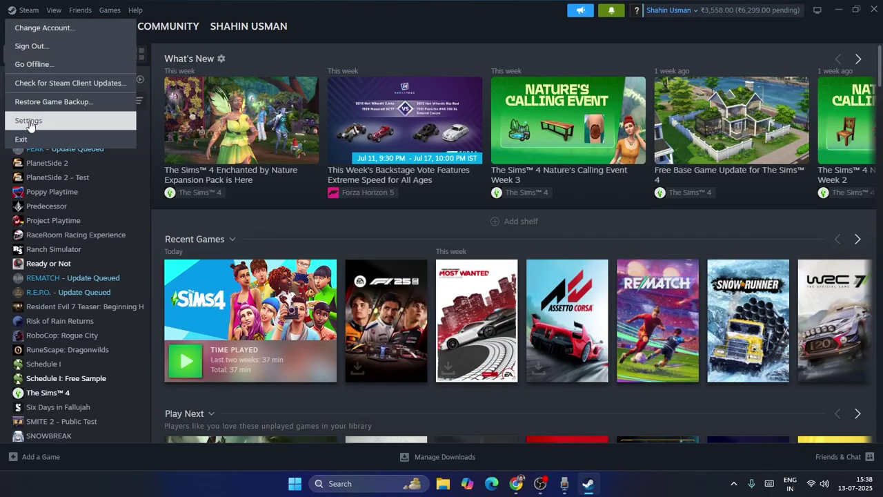
pyautogui.click(103, 124)
pyautogui.click(250, 161)
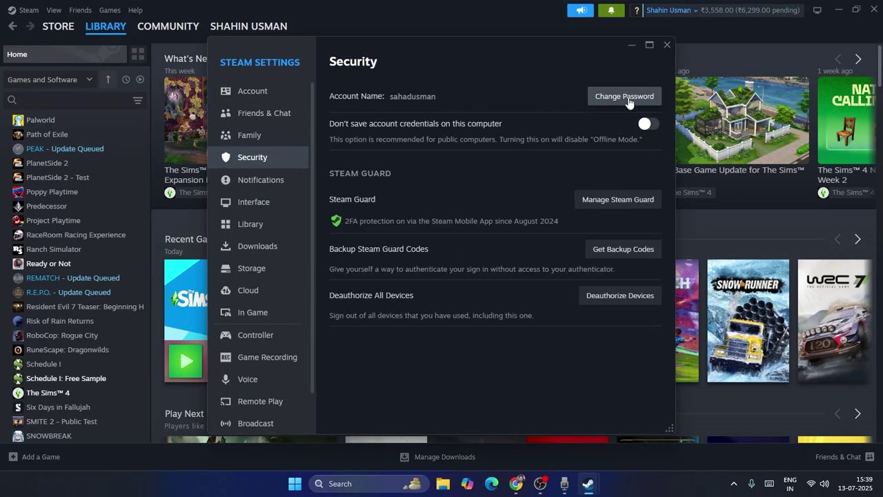
pyautogui.click(666, 47)
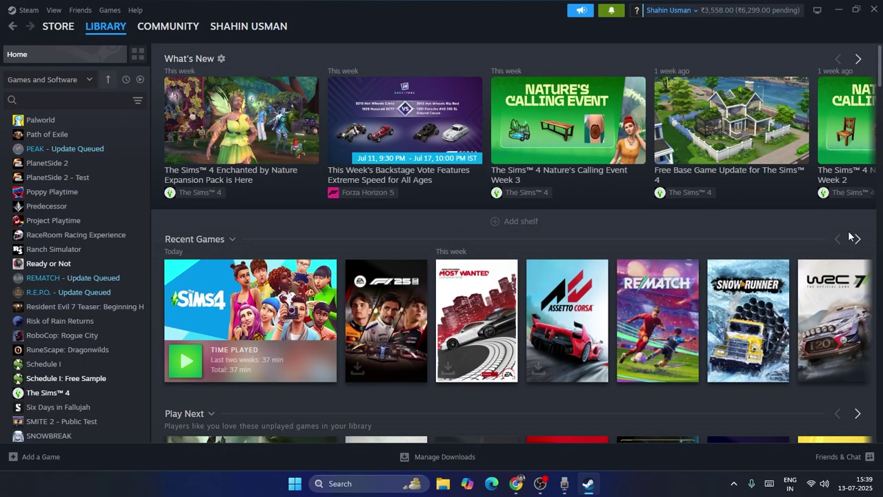
pyautogui.click(838, 10)
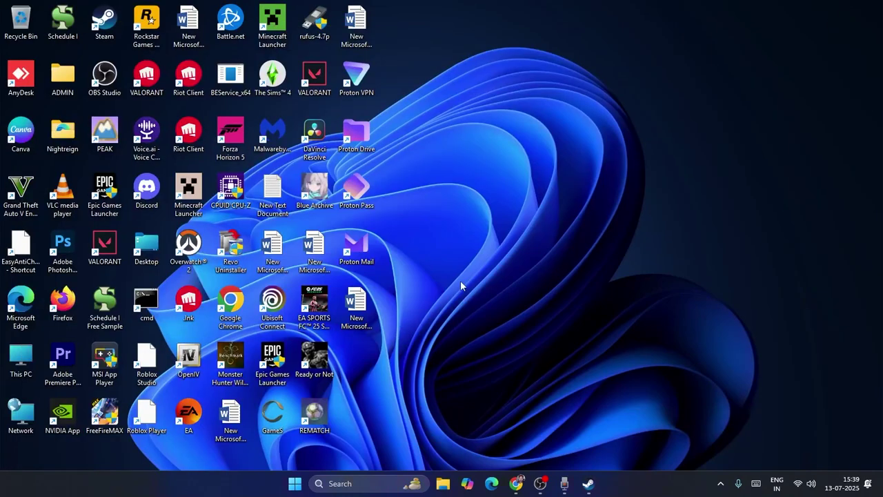